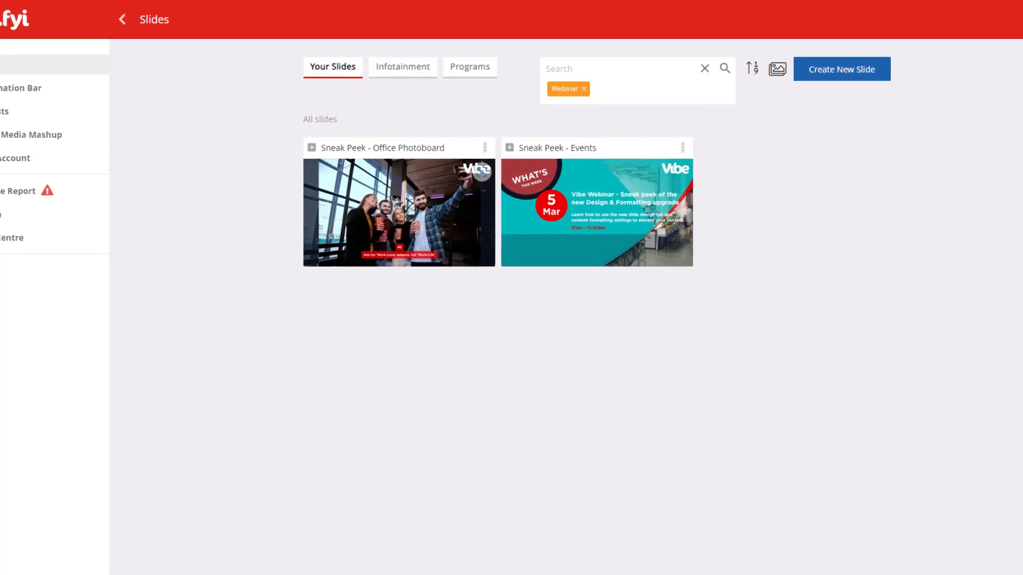
Step: Open the design settings of the Sneak Peek - Office Photoboard slide and review the title's font, size and letter-case options
click(431, 201)
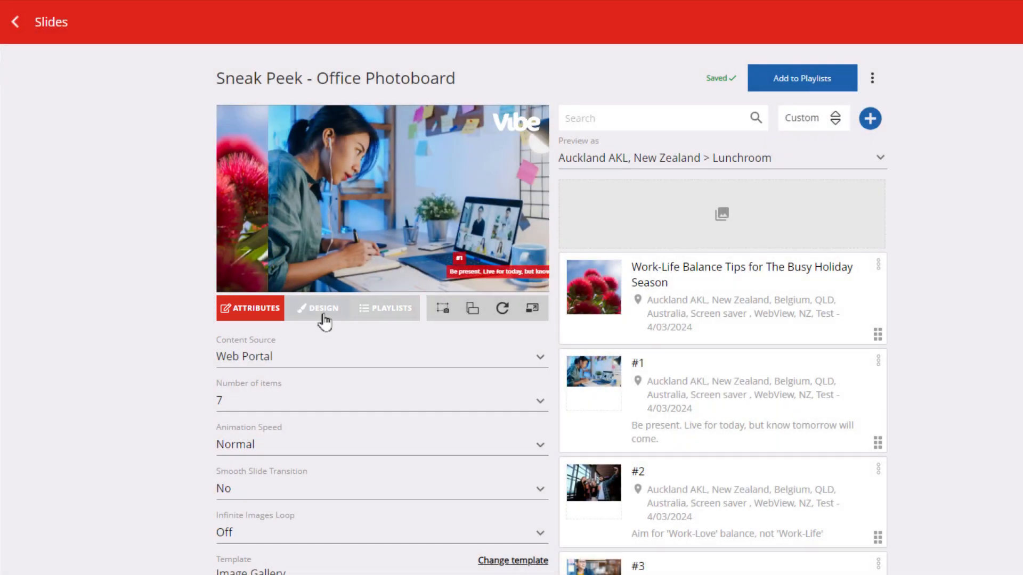
click(324, 320)
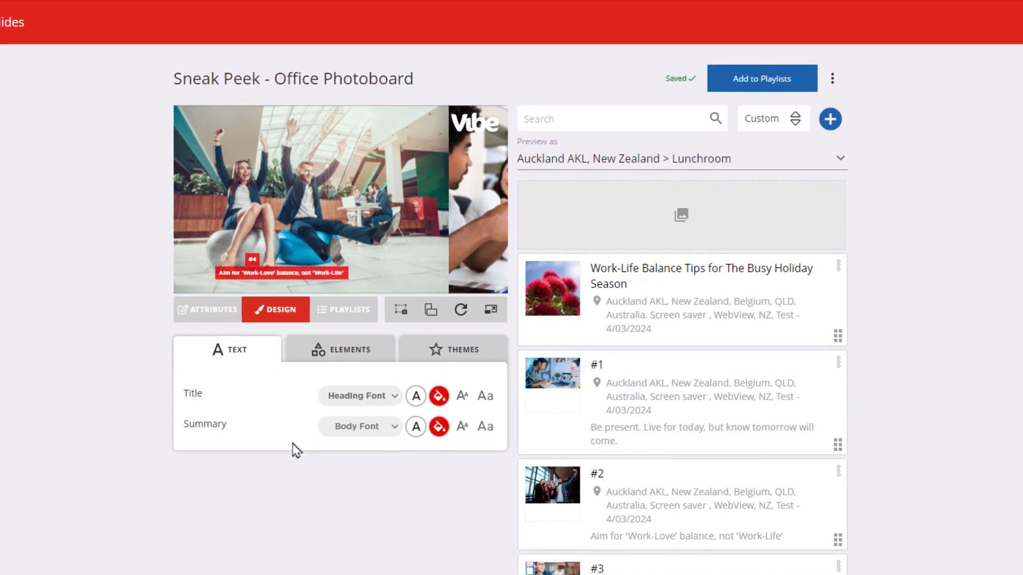
click(391, 397)
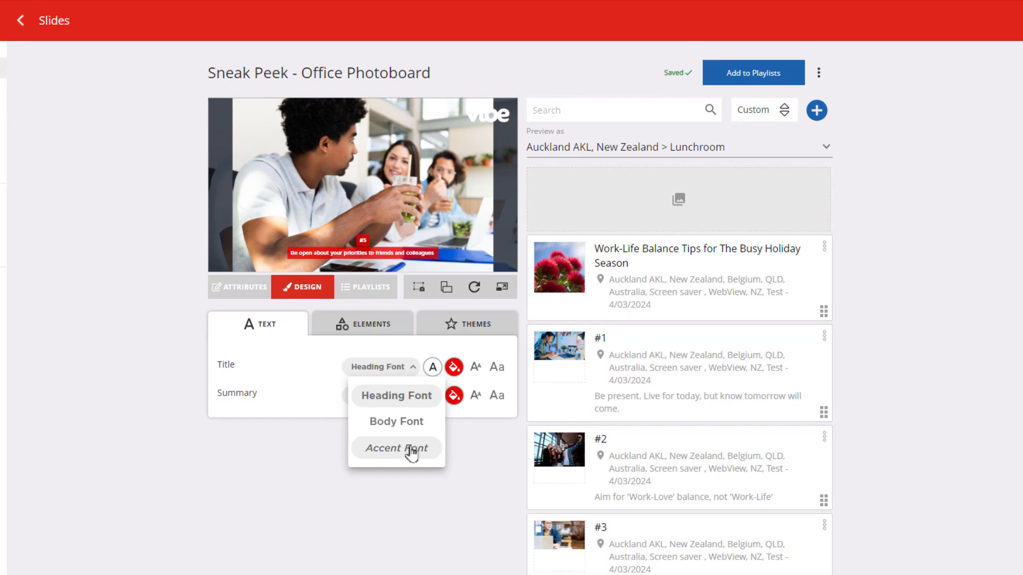
click(478, 373)
click(478, 373)
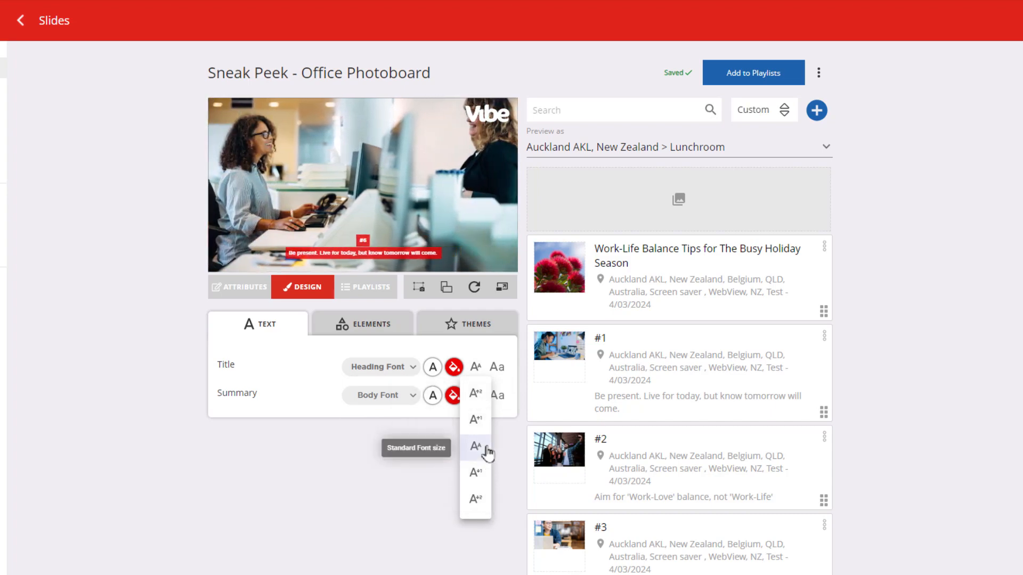
click(511, 450)
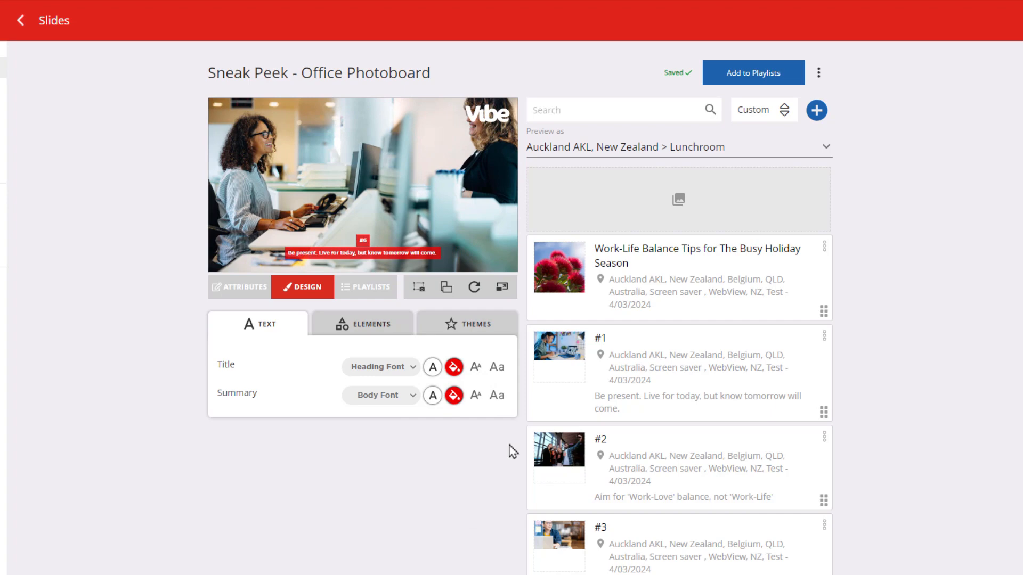
click(499, 368)
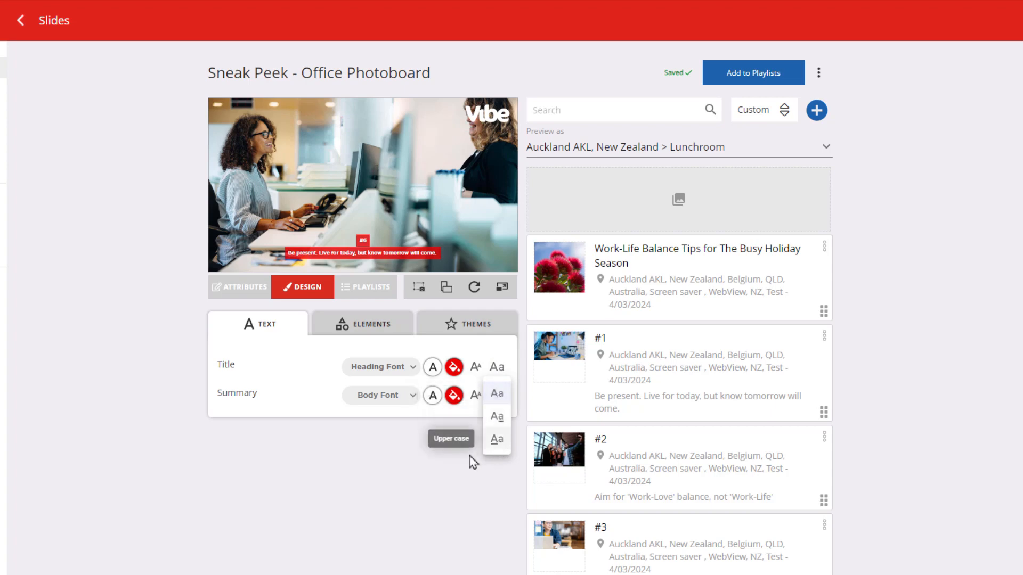
click(458, 469)
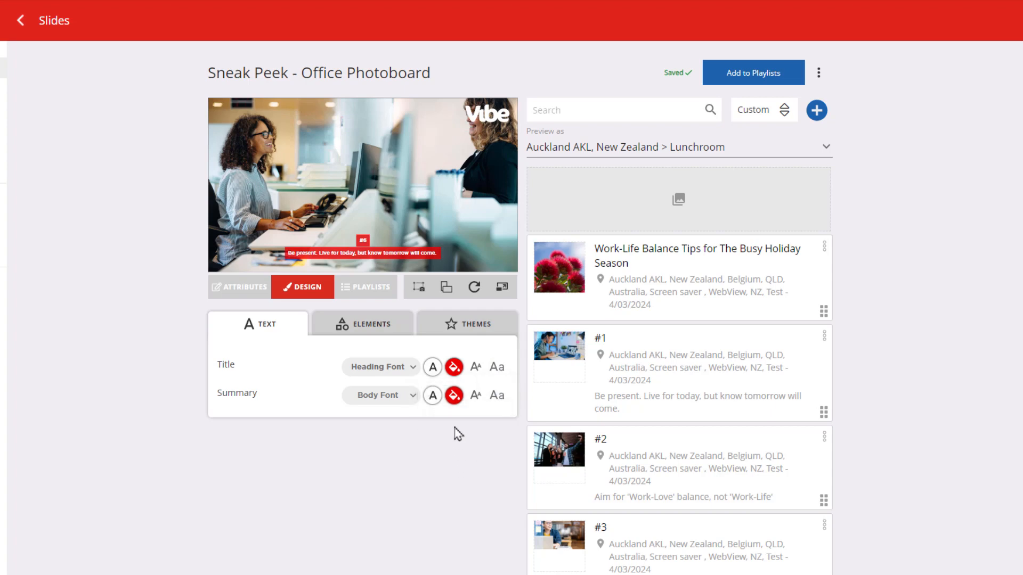
Step: Review the colour choices for the summary's text and its background fill
click(433, 396)
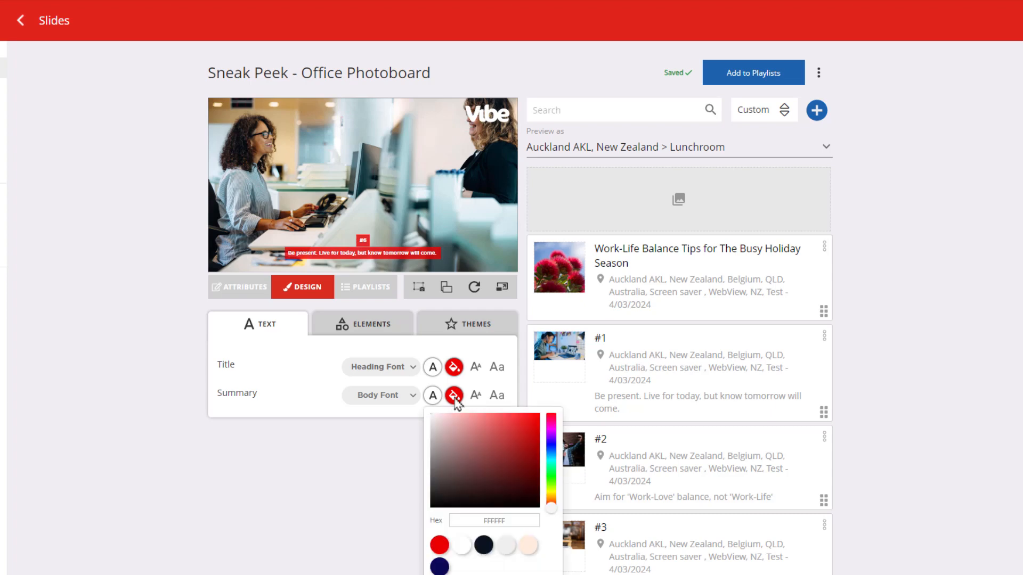
click(459, 399)
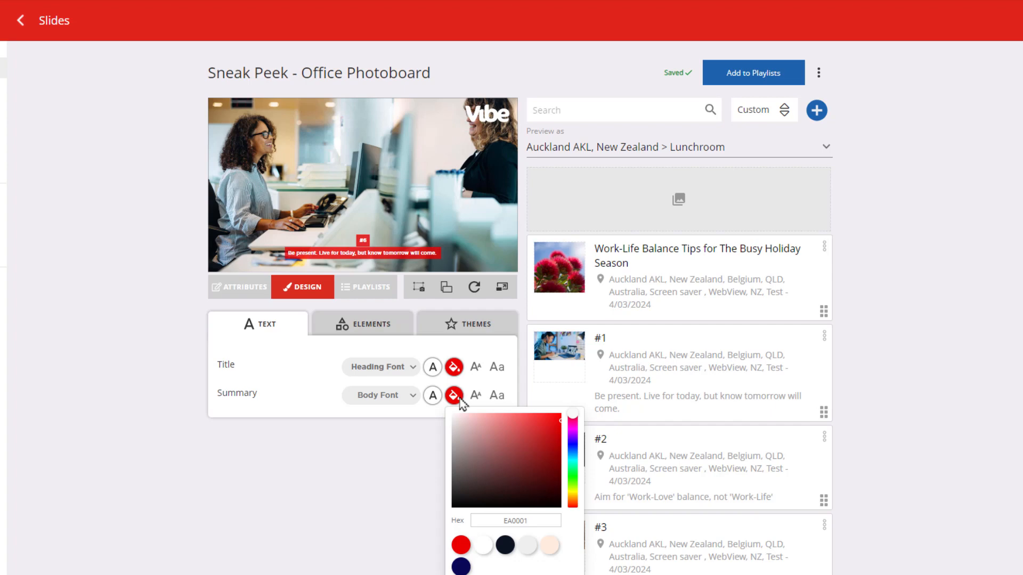
click(436, 444)
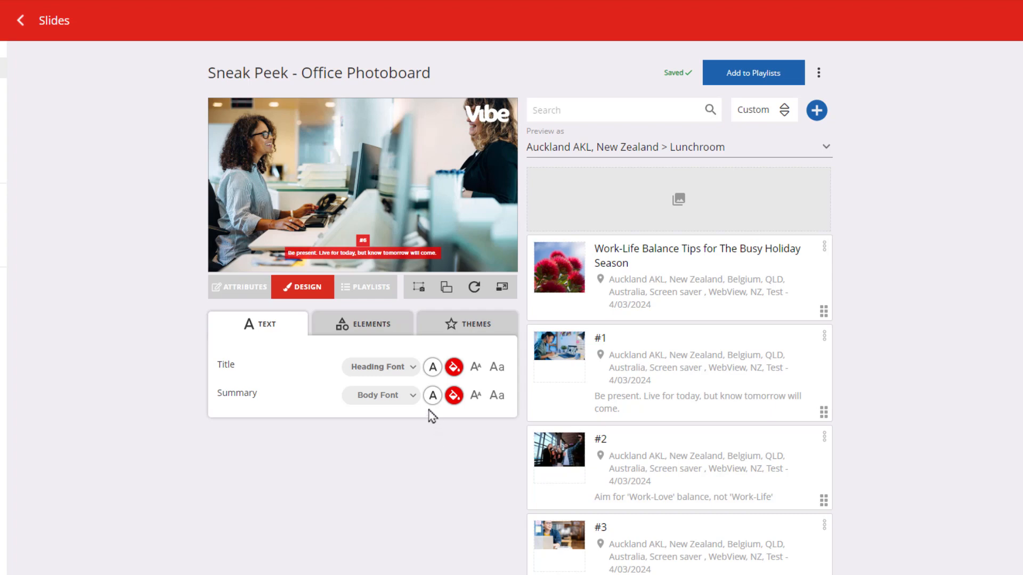
Step: Set the slide's images to fill the whole frame and review the available image movement directions
click(406, 333)
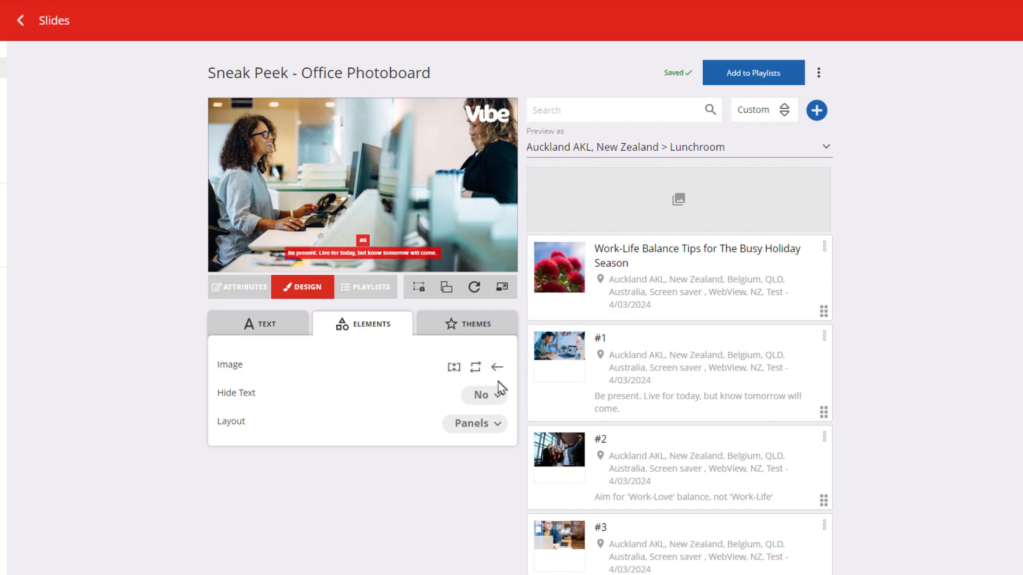
click(455, 369)
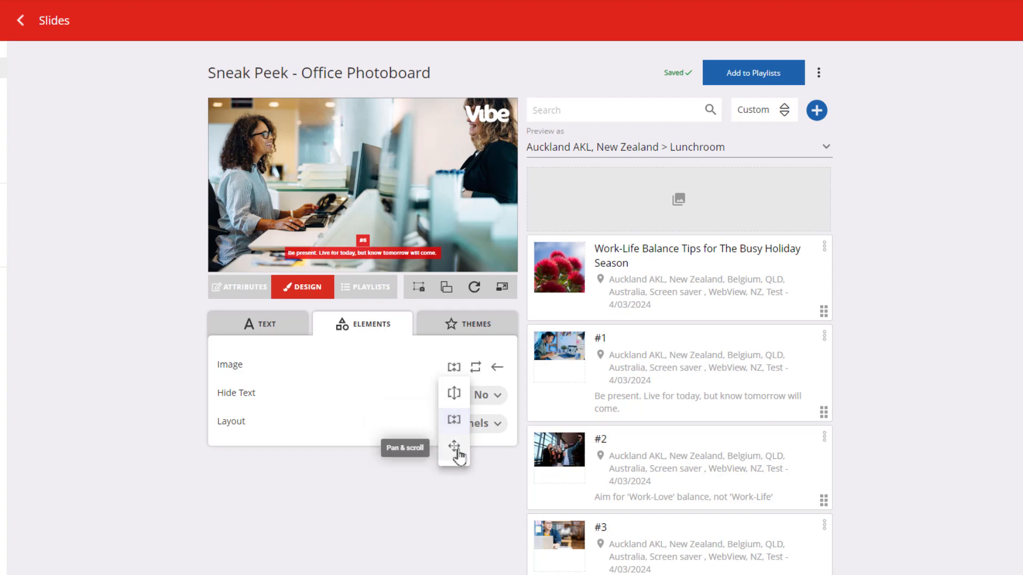
click(454, 395)
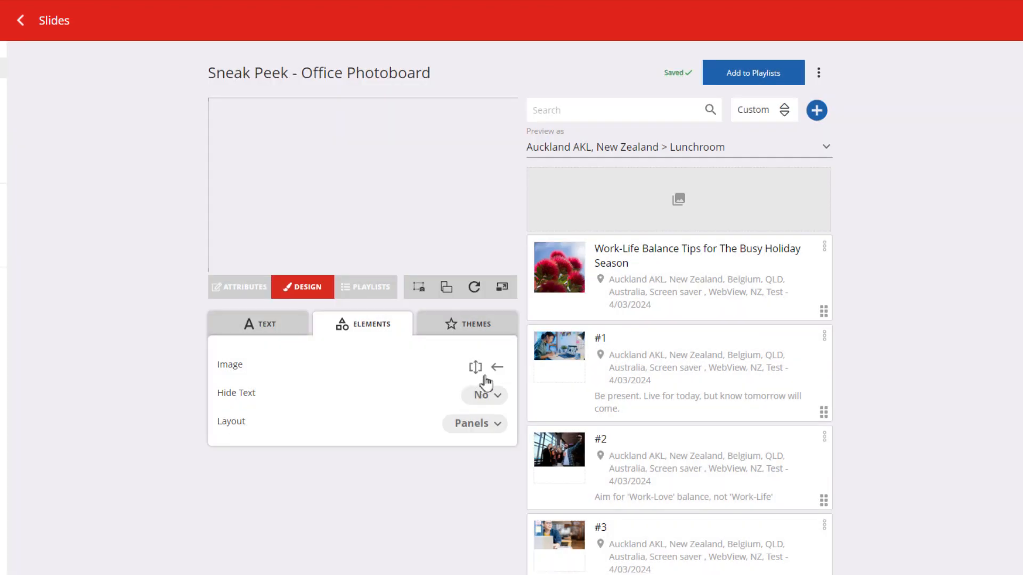
click(496, 373)
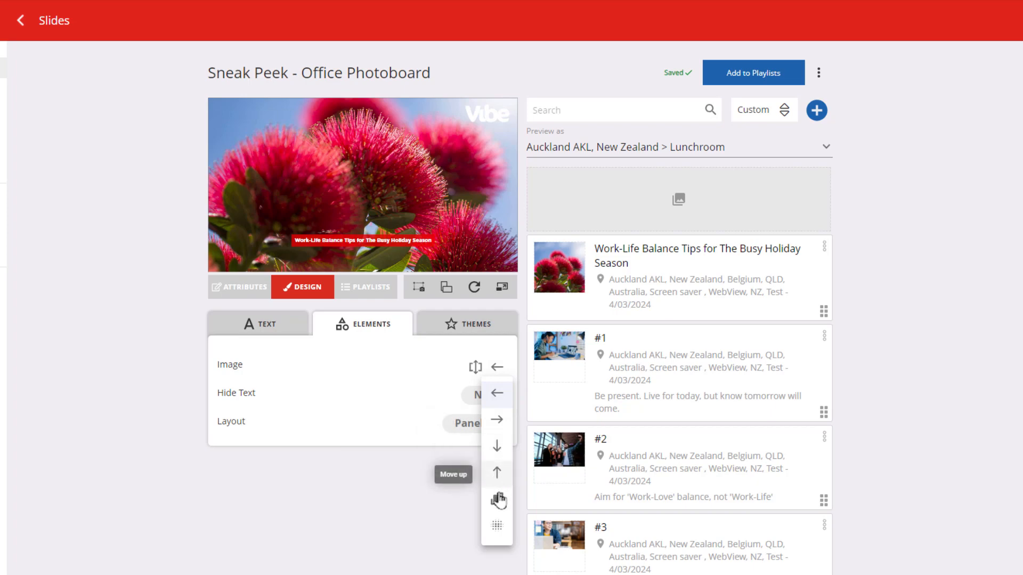
click(450, 490)
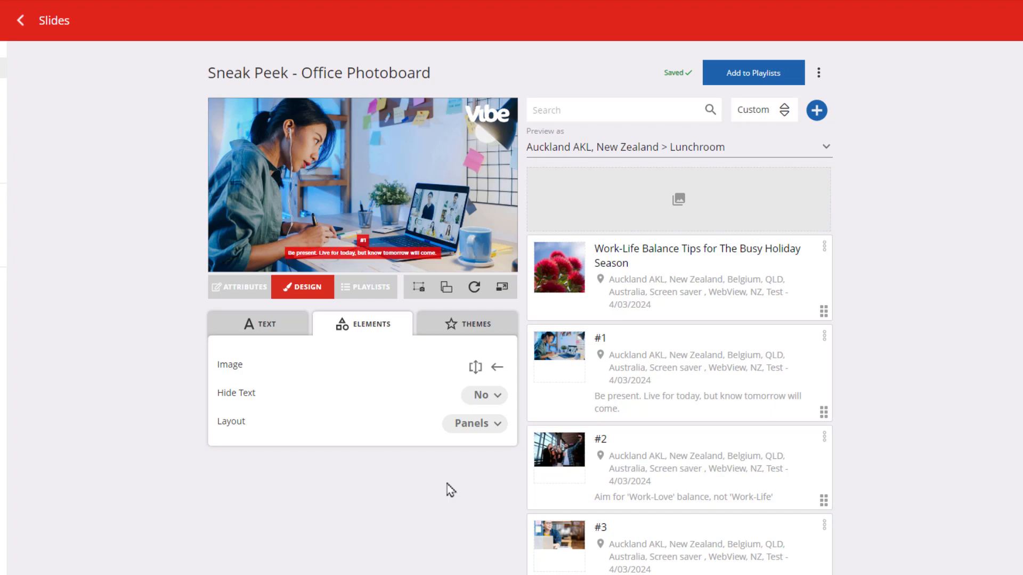
Step: Switch the slide's layout to Graphic and review the graphic's movement, position, text alignment and margin options
click(500, 427)
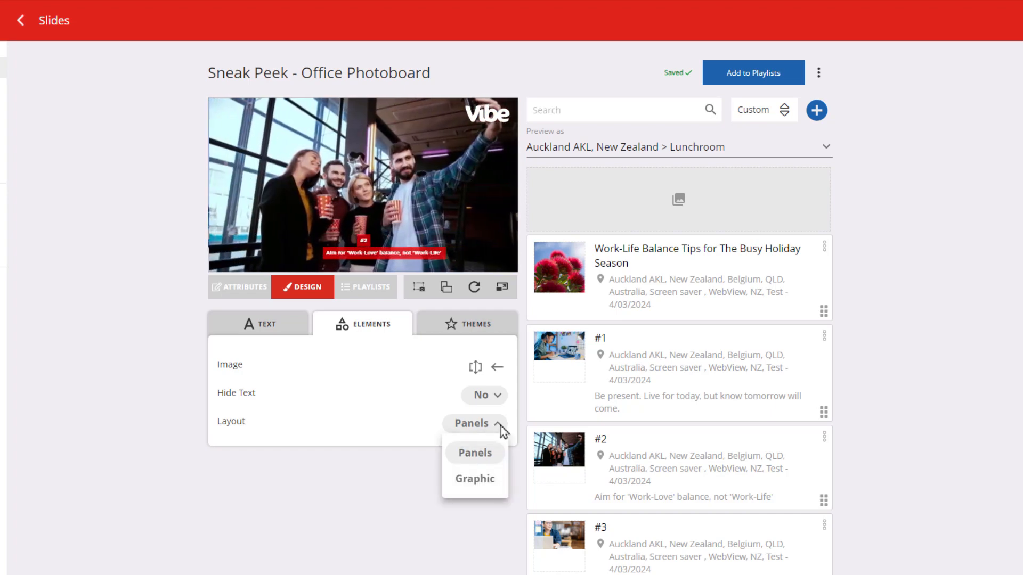
click(498, 482)
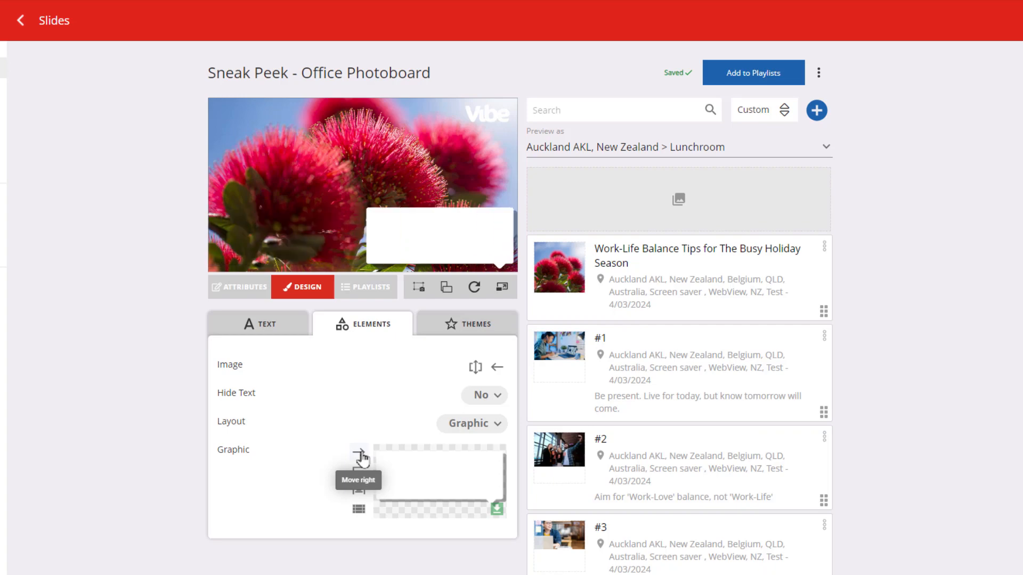
click(360, 456)
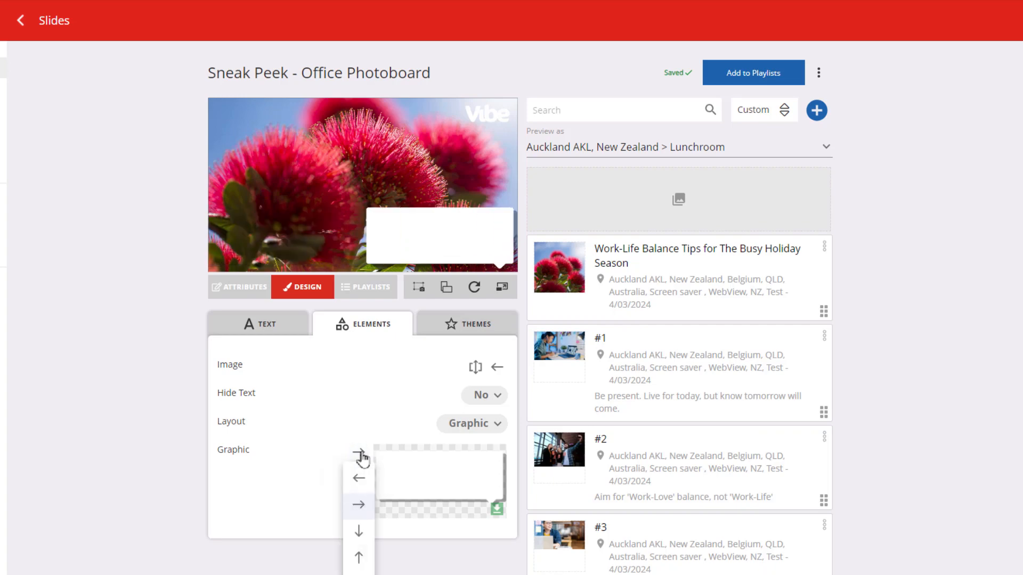
click(361, 473)
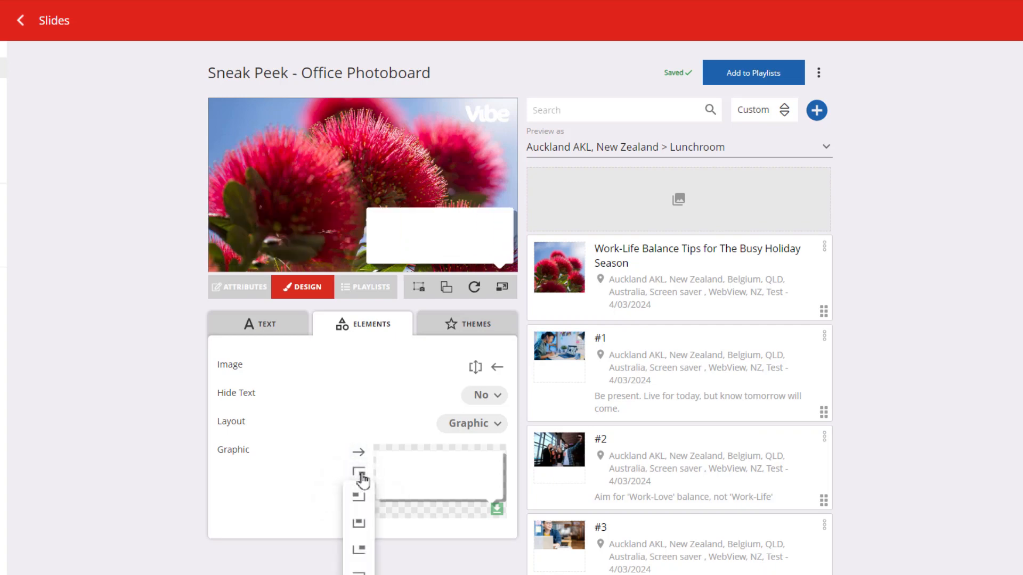
click(363, 476)
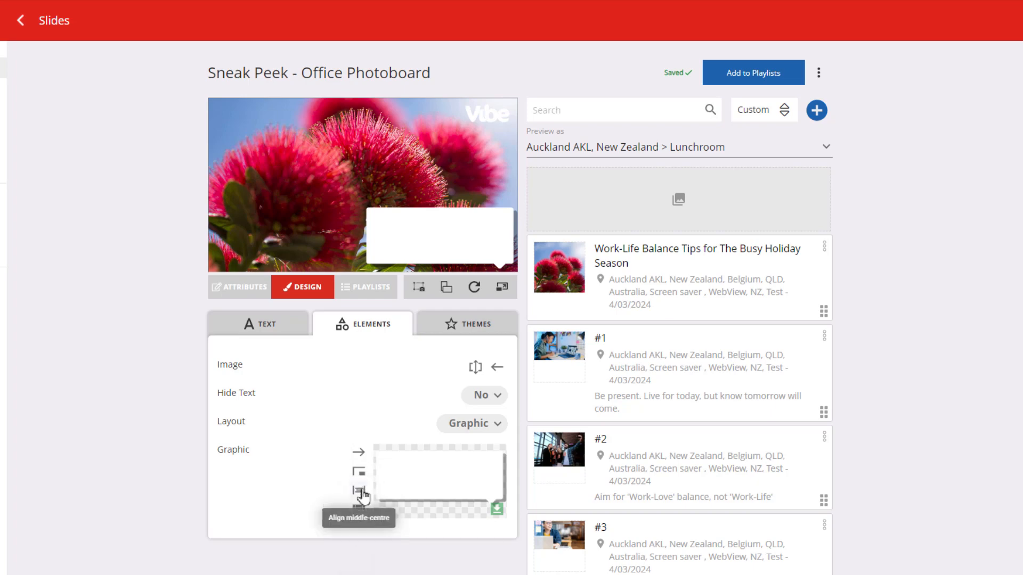
click(362, 492)
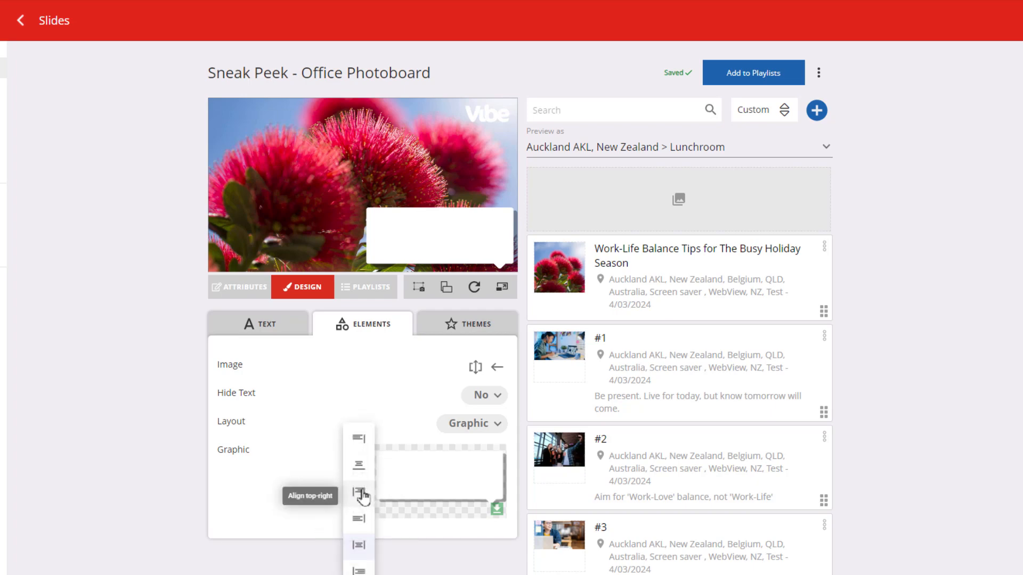
click(321, 483)
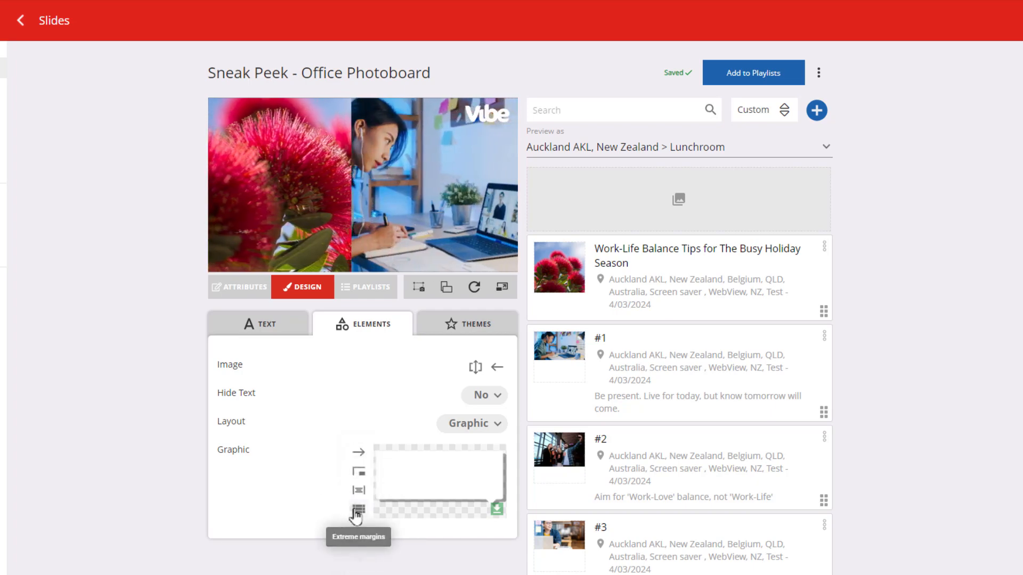
click(356, 514)
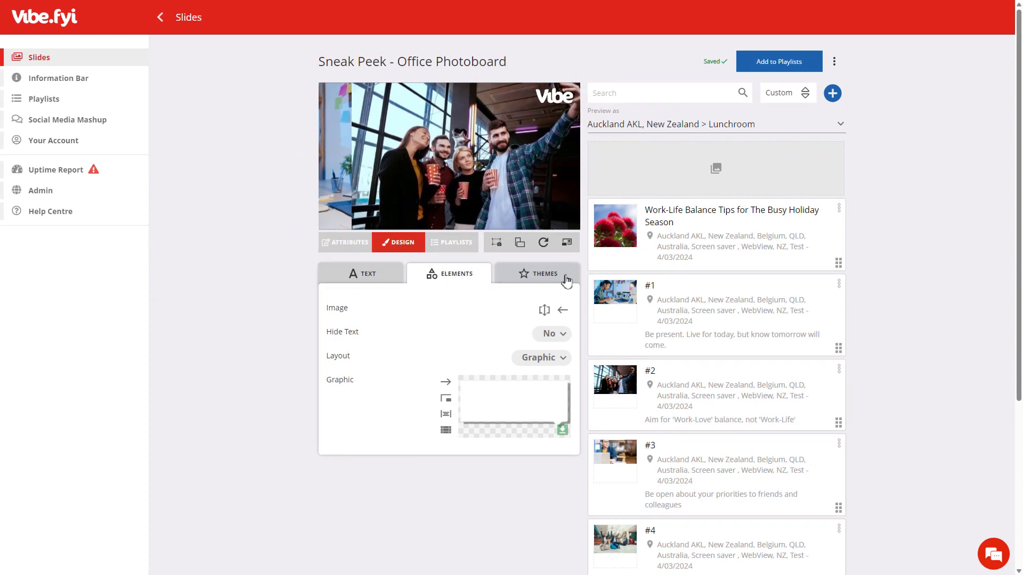
Step: Apply the Christmas theme to the photoboard slide
click(559, 288)
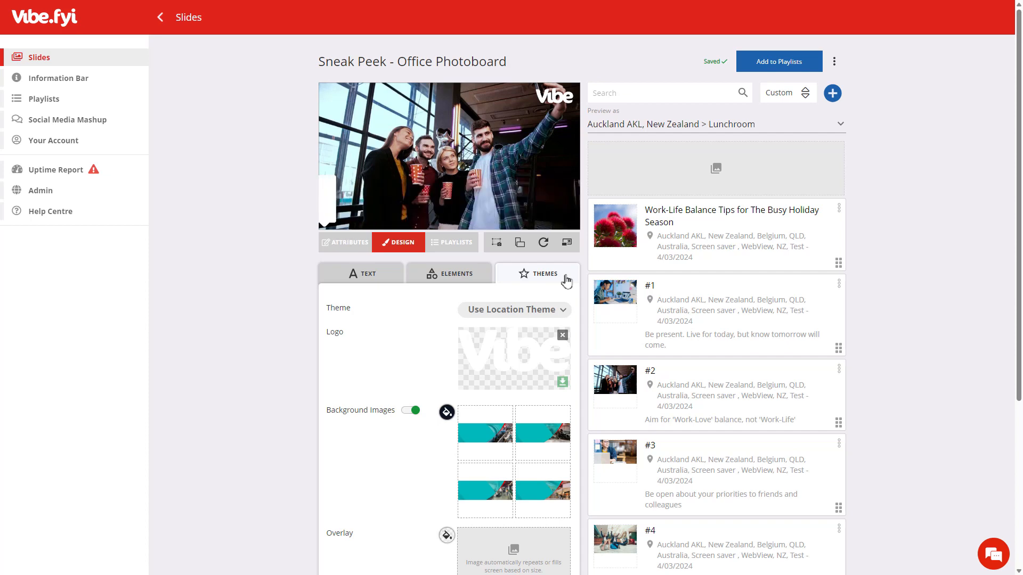
click(566, 311)
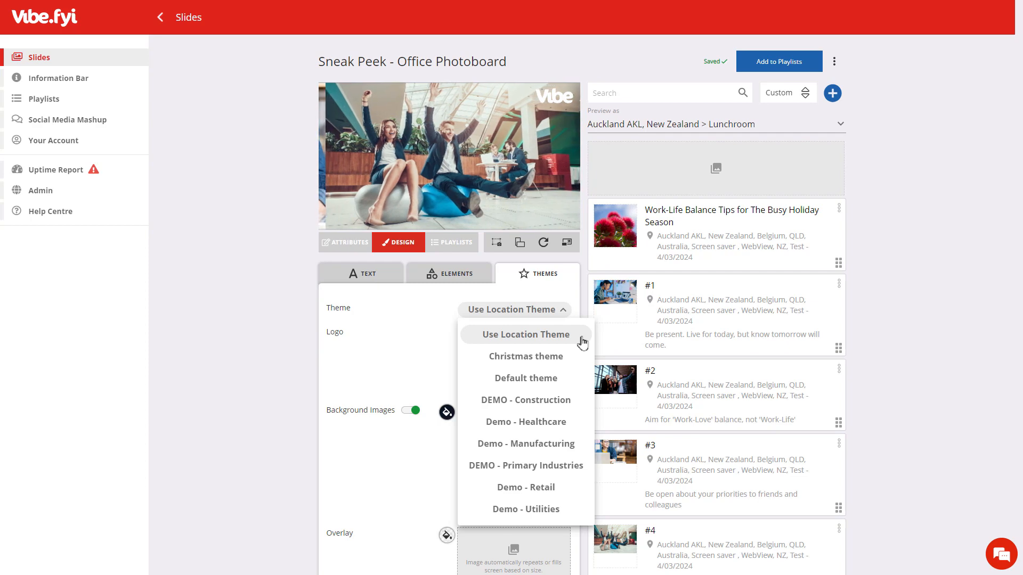
click(572, 365)
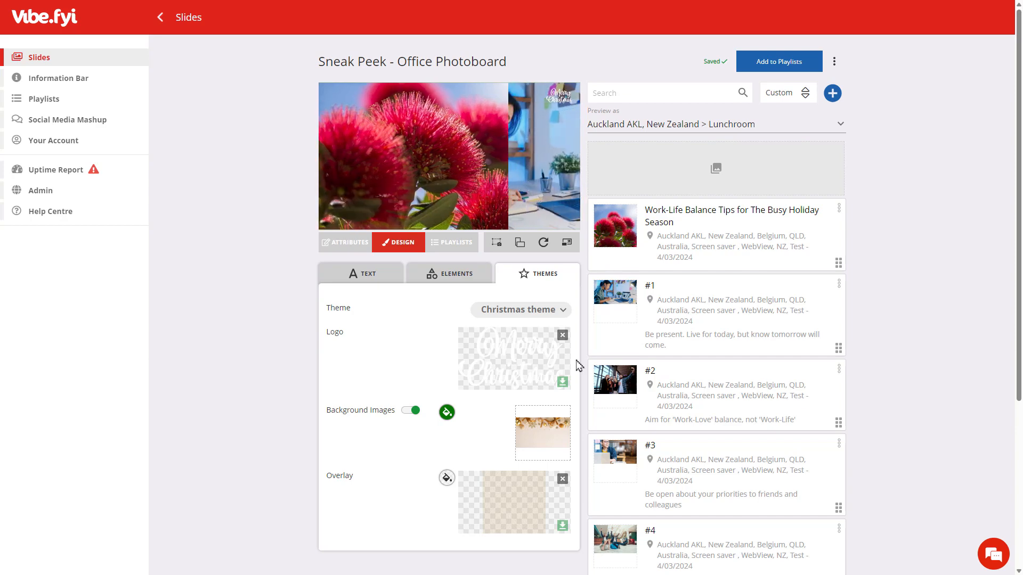
Step: Replace the slide's graphic with Graphic-Christmas.png and remove the Christmas theme's logo from the slide
click(461, 276)
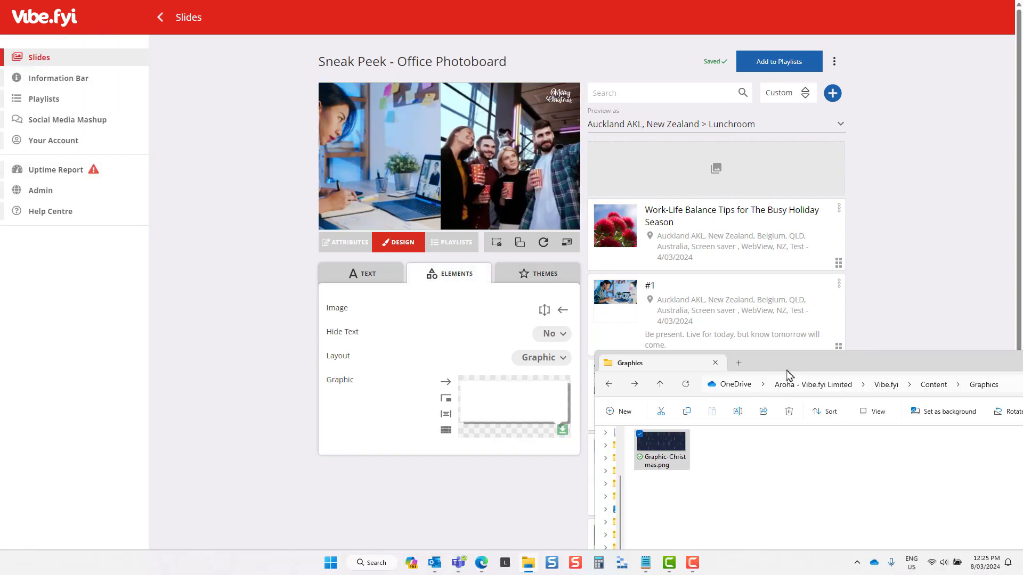
drag(672, 452, 506, 398)
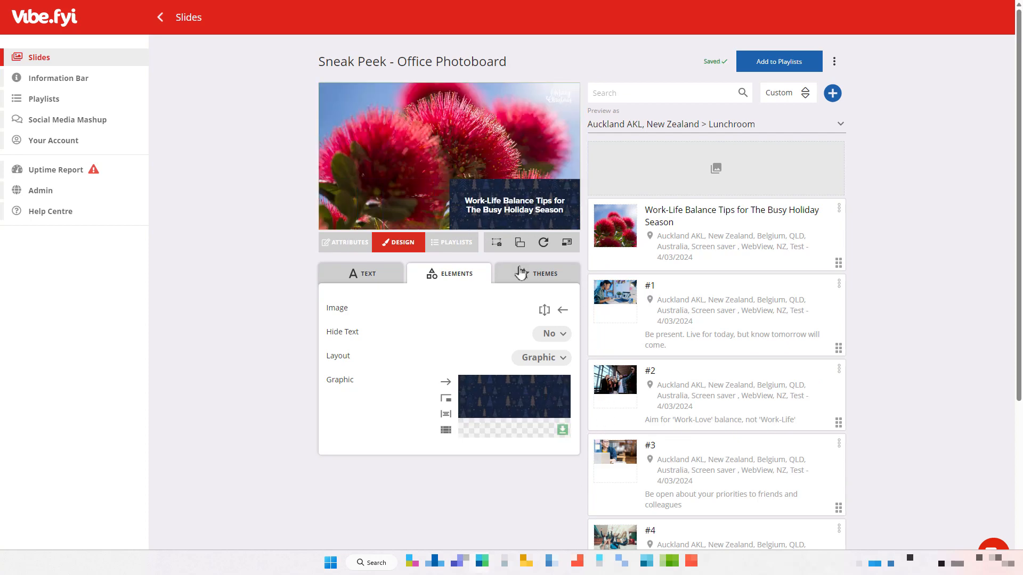
click(519, 282)
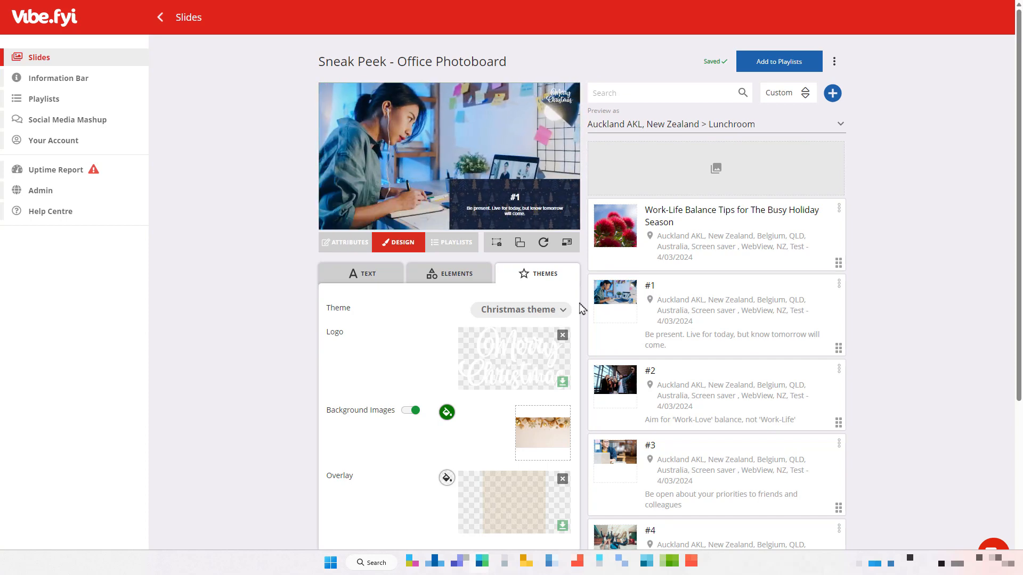
click(563, 336)
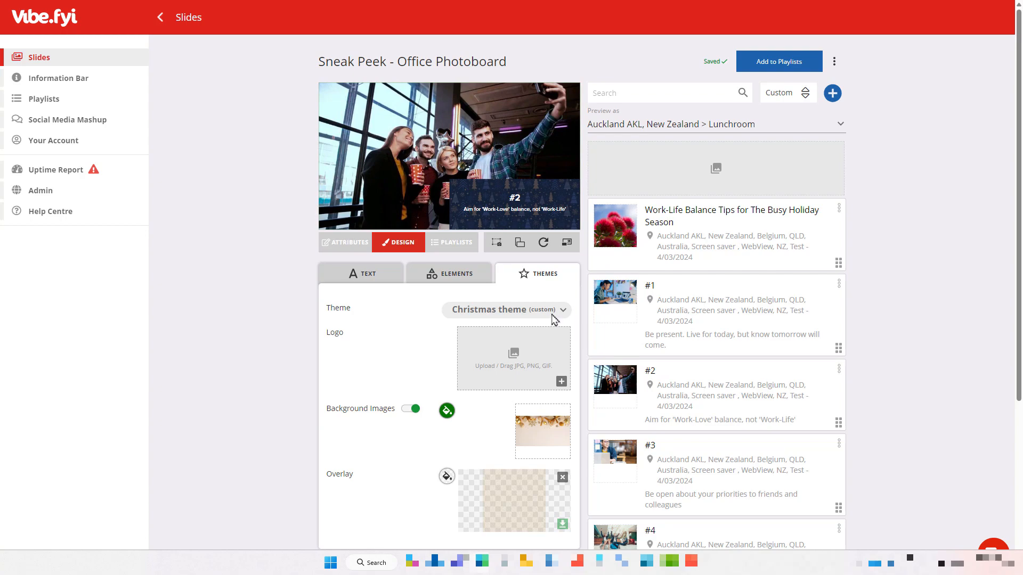
Step: Open the Christmas theme in the admin theme settings and review its font, image, colour and information bar options
click(41, 191)
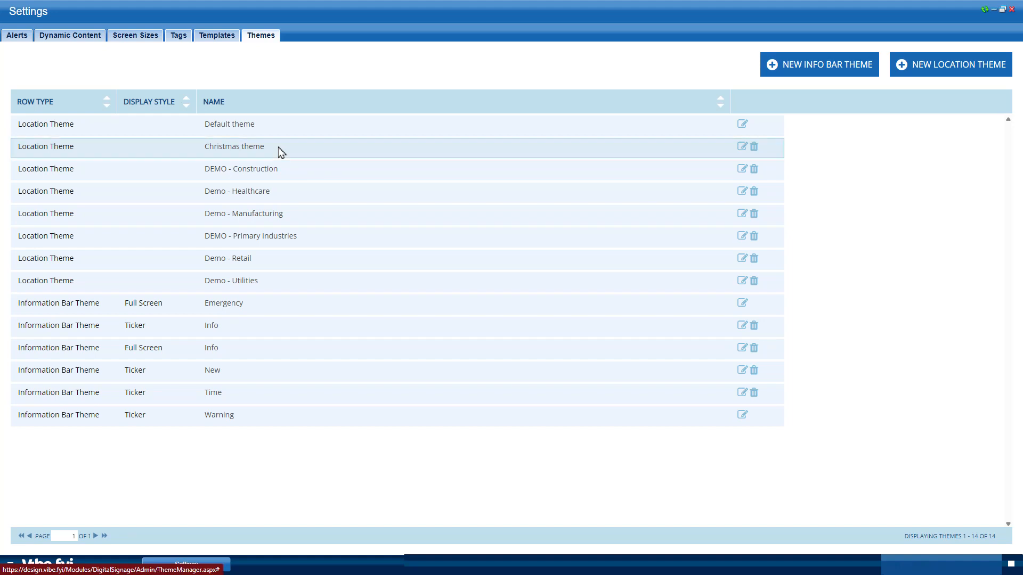
click(279, 148)
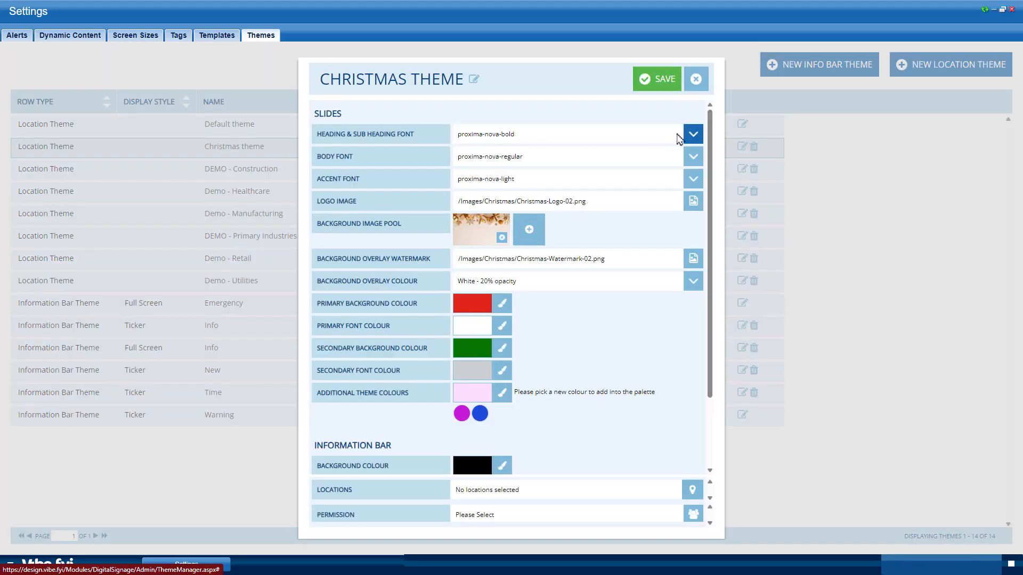
click(693, 136)
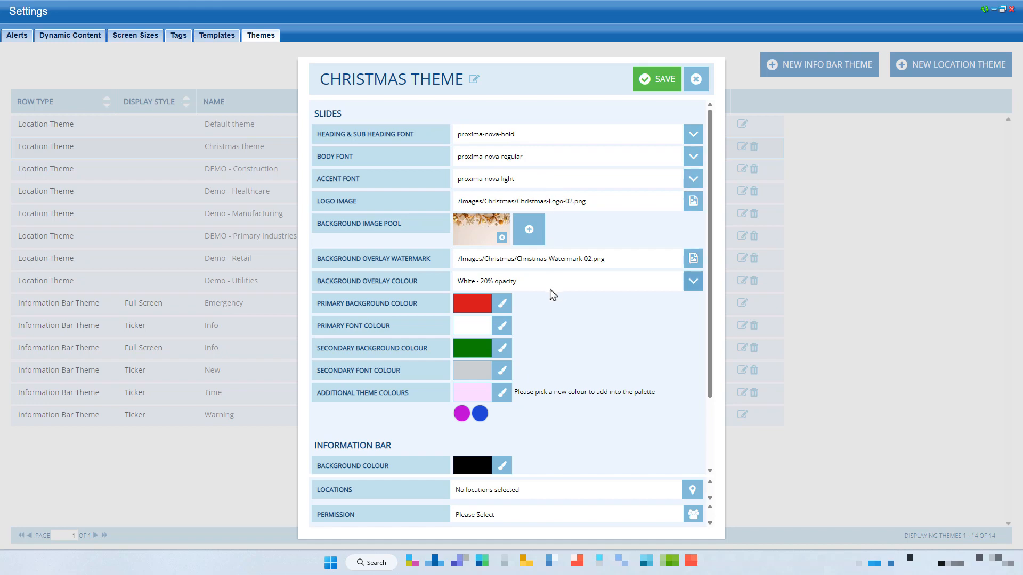
scroll(550, 304, down, 2)
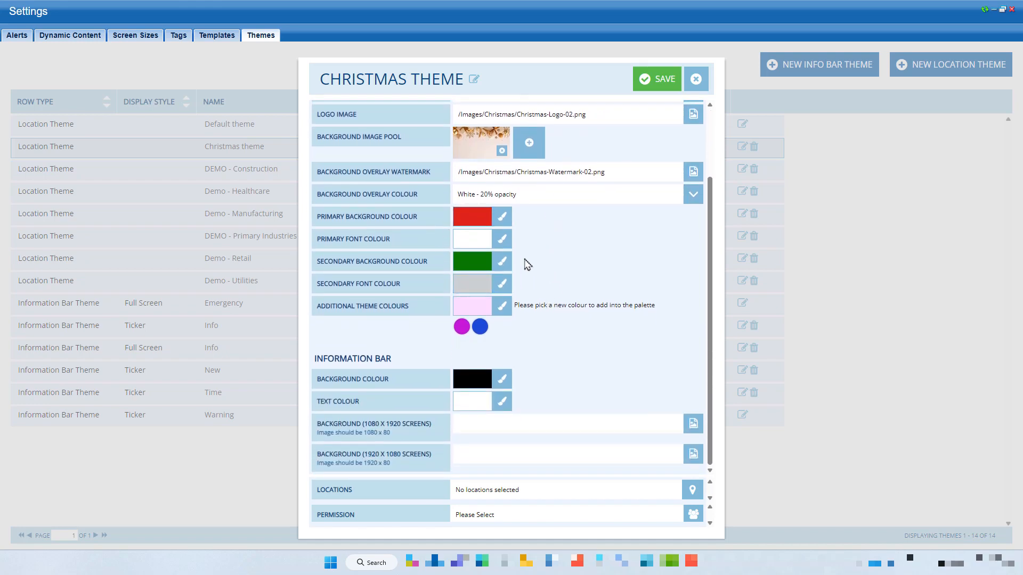
Step: Add the colours #42060c and #000000 to the Christmas theme's additional theme colours and return to the Office Photoboard slide
click(501, 307)
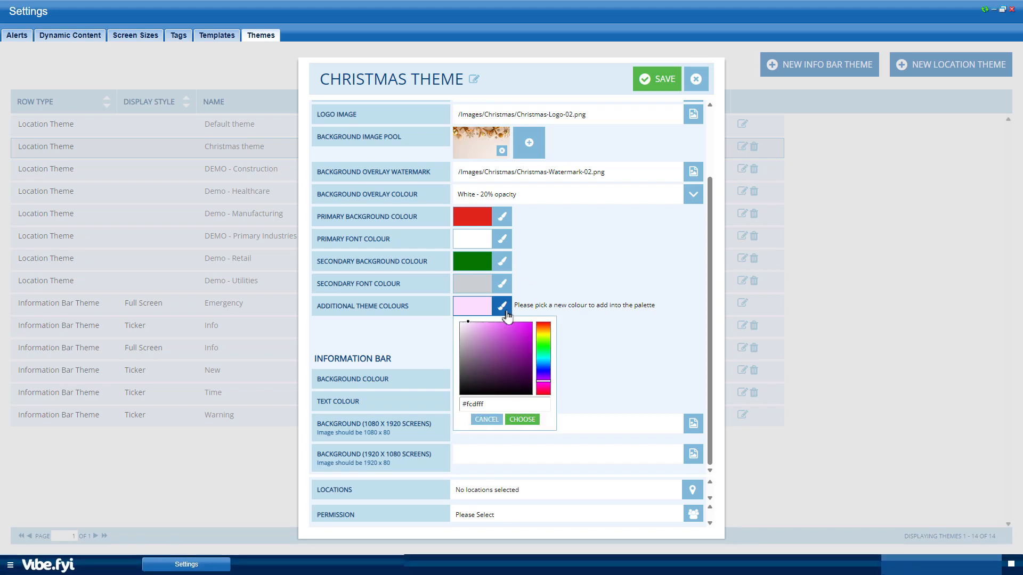
click(545, 394)
click(527, 382)
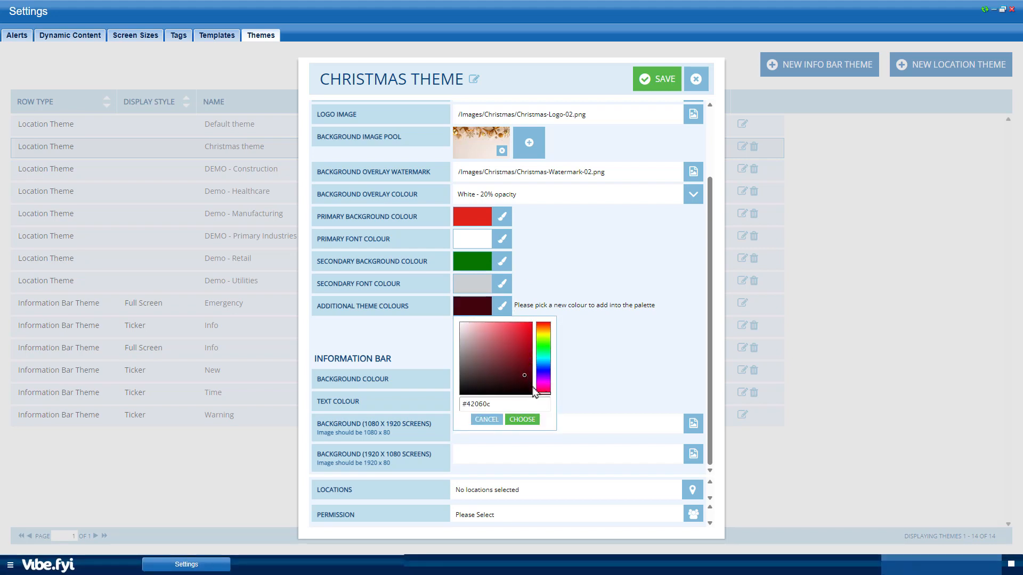
click(525, 419)
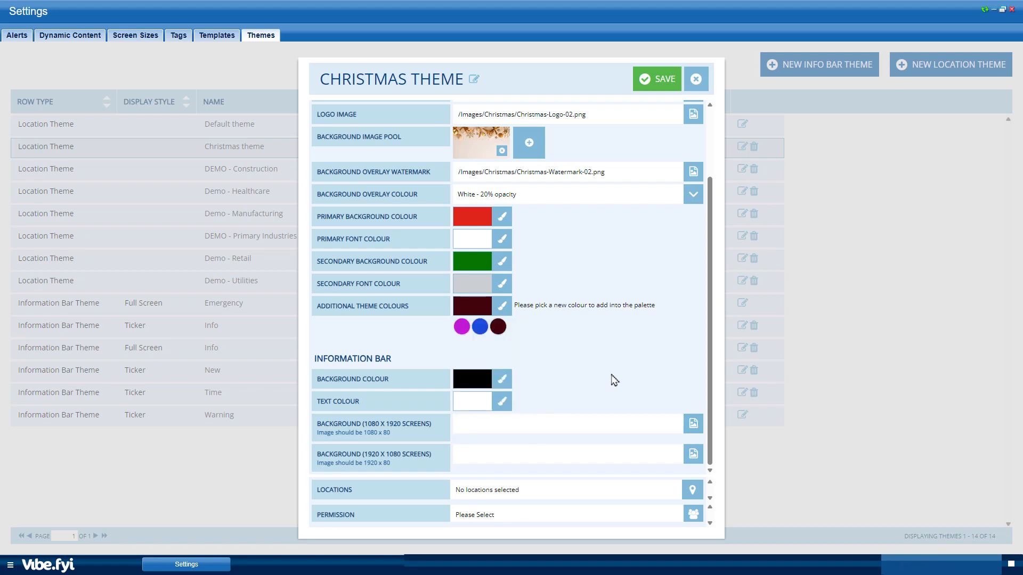
click(503, 306)
click(522, 394)
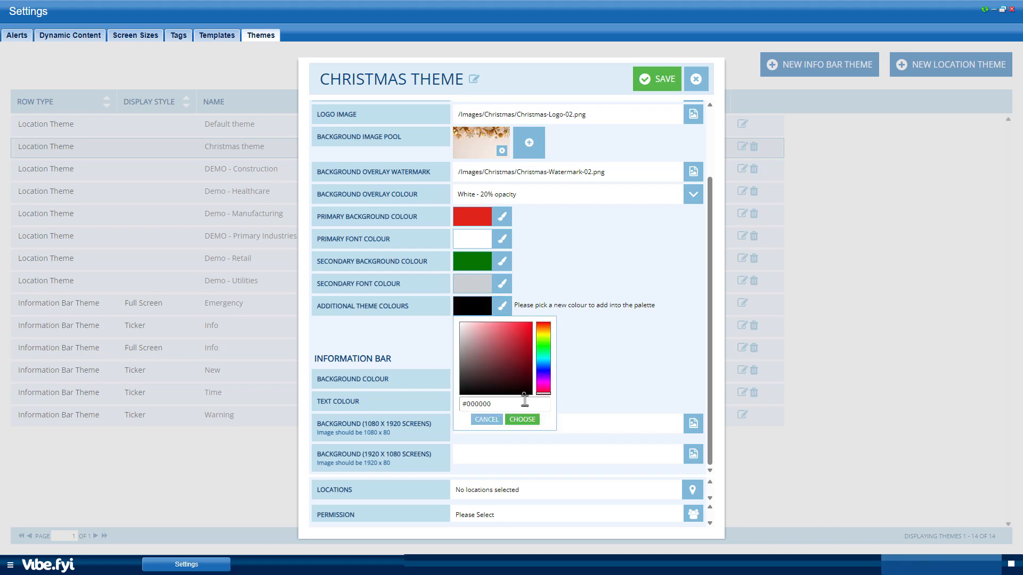
click(527, 421)
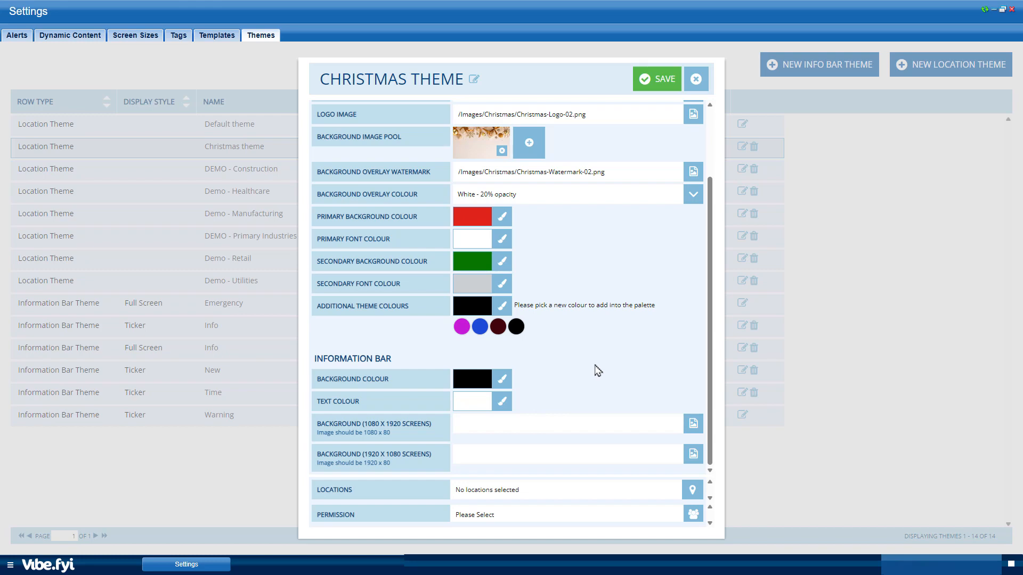
click(644, 95)
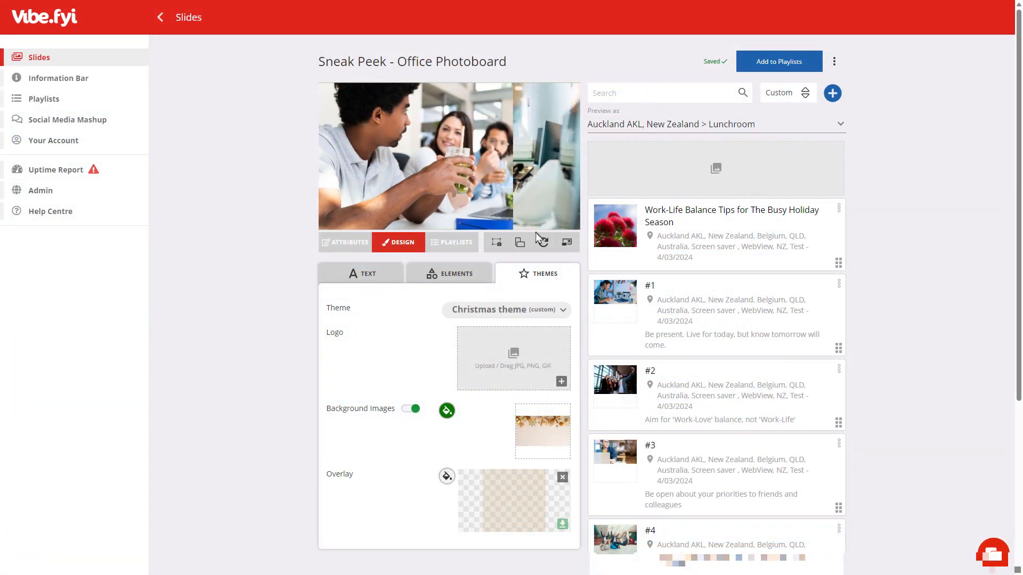
Step: Reapply the standard Christmas theme to the photoboard slide in place of its customised version
click(393, 282)
click(508, 310)
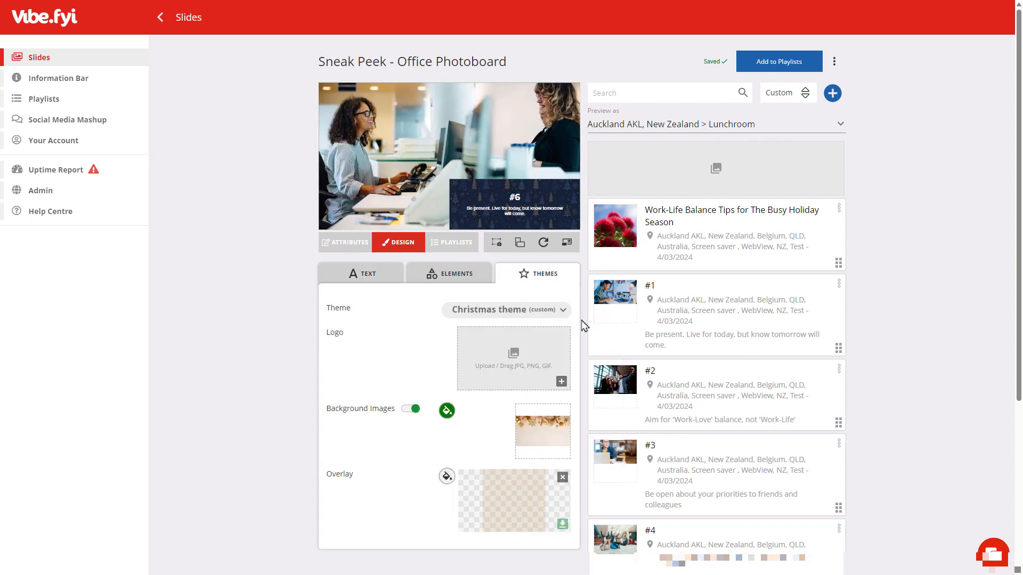
click(568, 315)
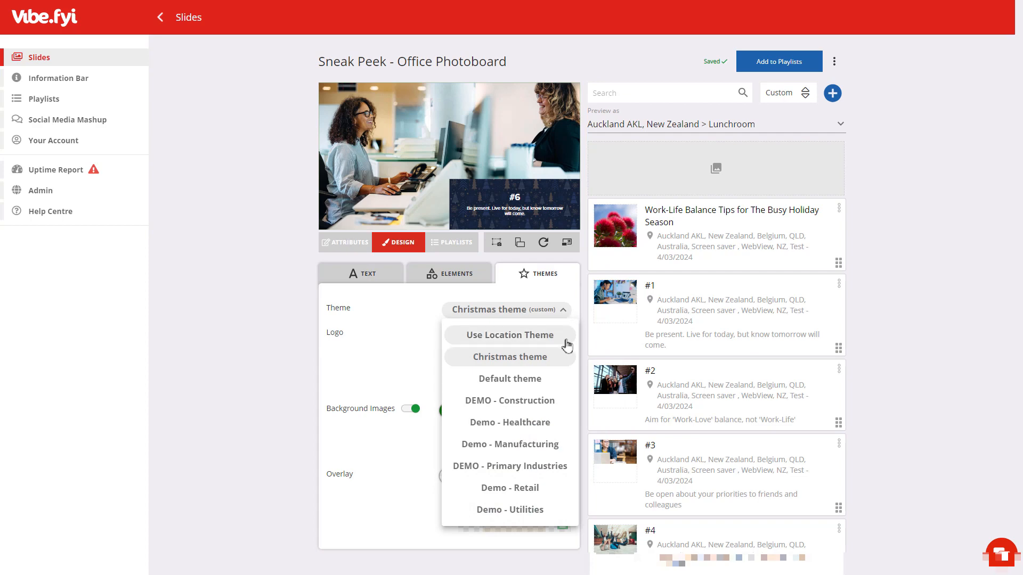
click(564, 361)
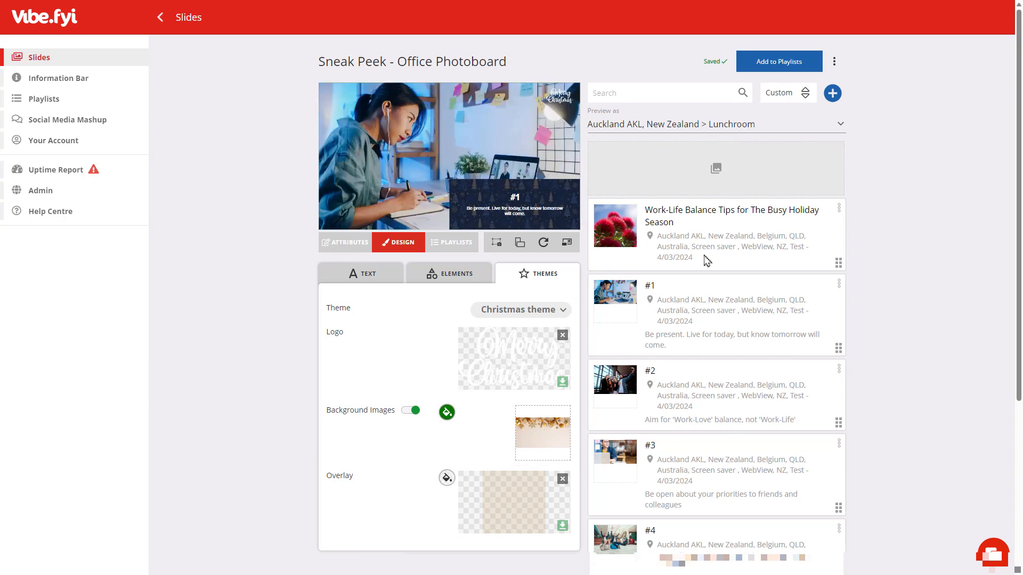
Step: Open the "Work-Life Balance Tips for The Busy Holiday Season" item and examine its title and summary text formatting options
click(705, 259)
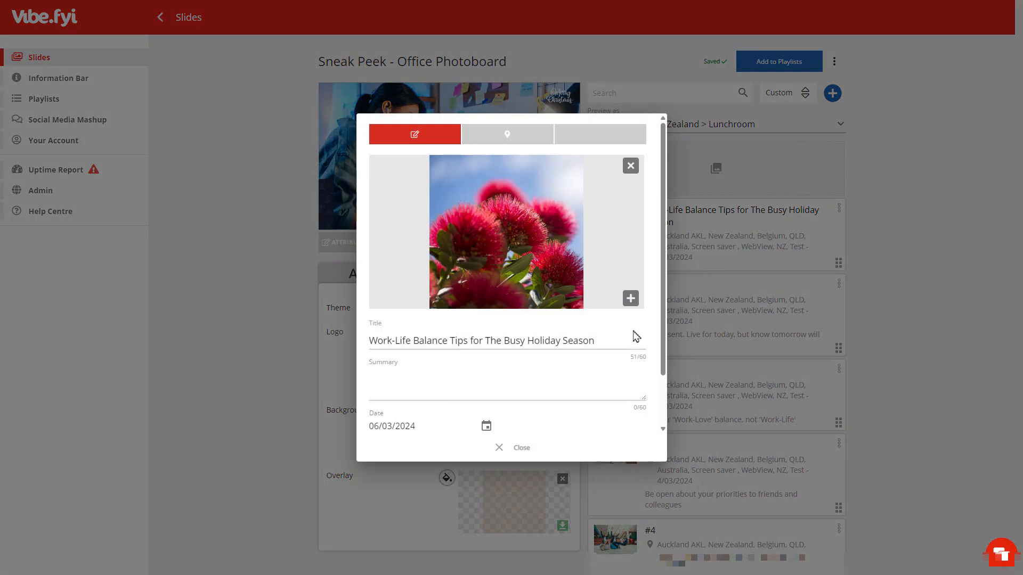
click(619, 340)
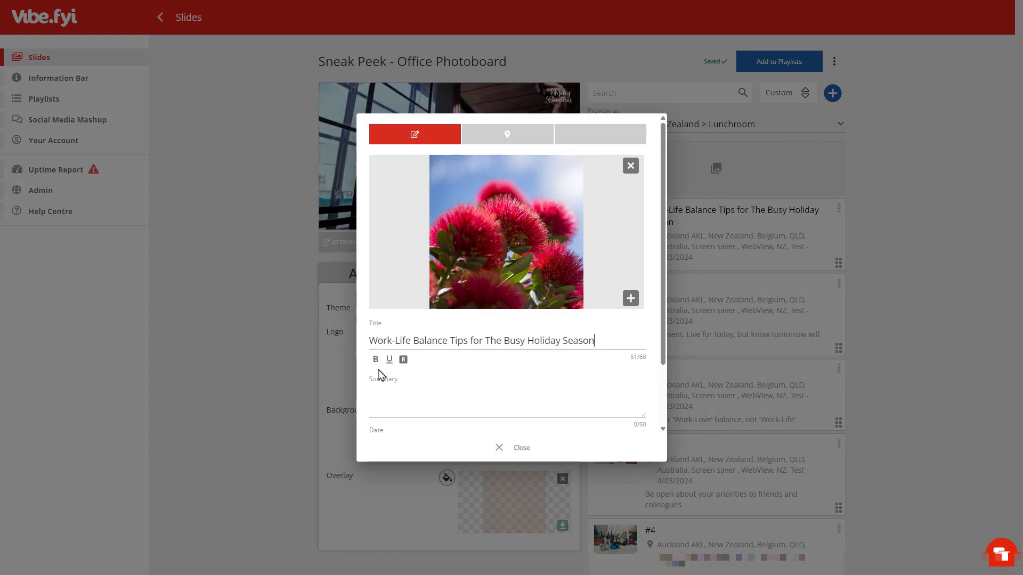
click(412, 396)
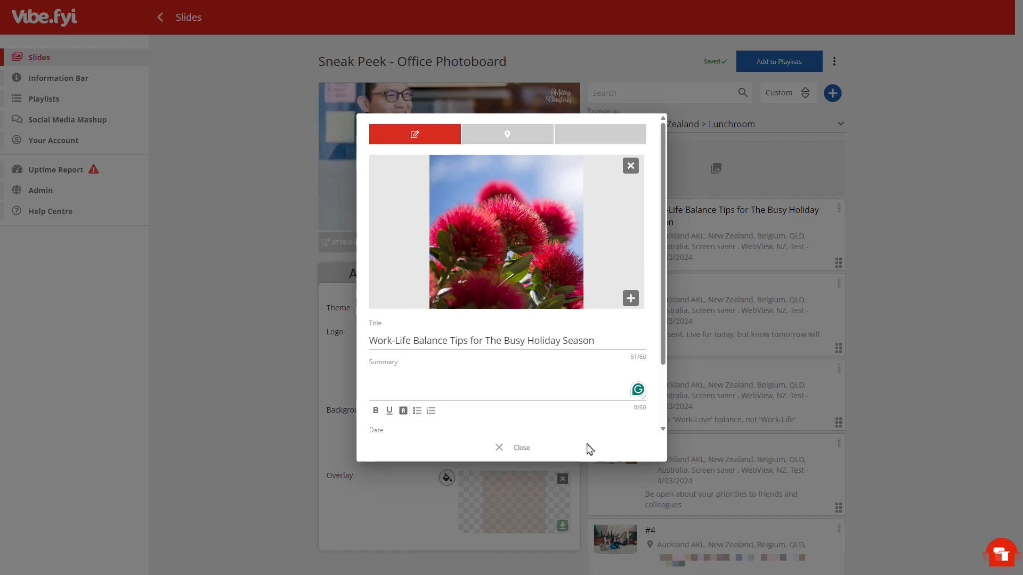
click(522, 448)
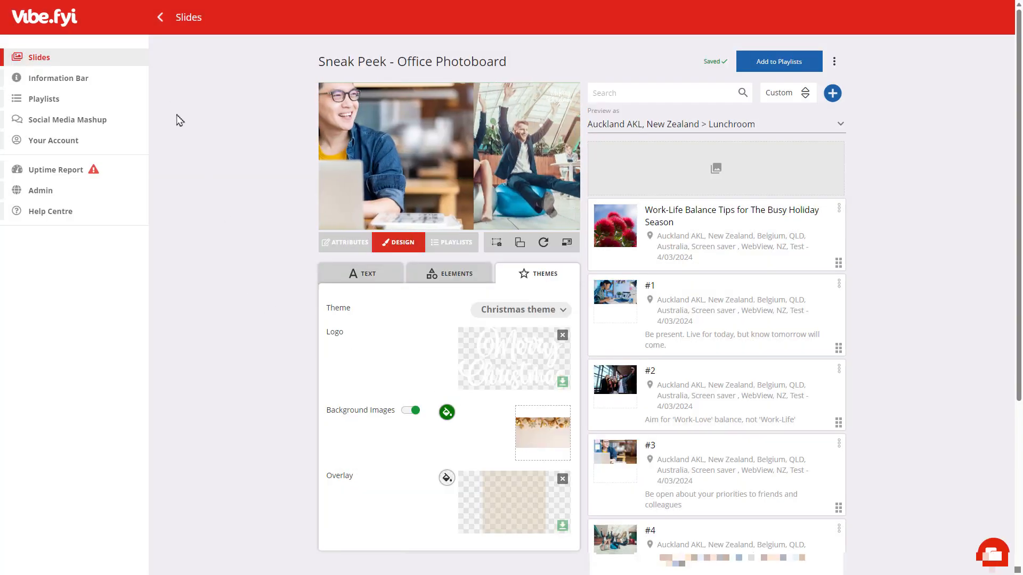
Step: Open the Sneak Peek - Events slide's text design settings, examine the title alignment and panel background colour options, and return to the slide list
click(144, 65)
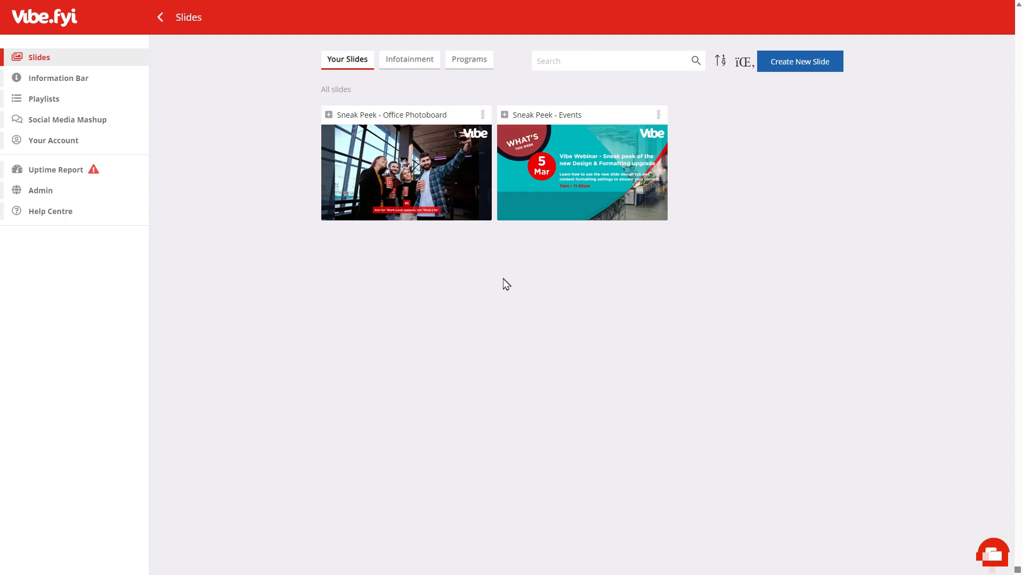
click(605, 212)
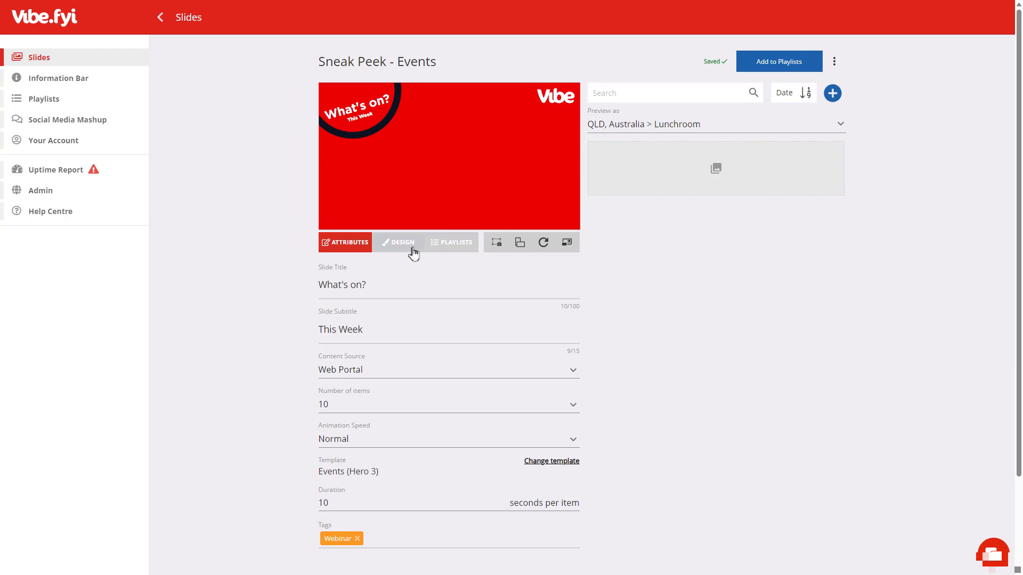
click(413, 251)
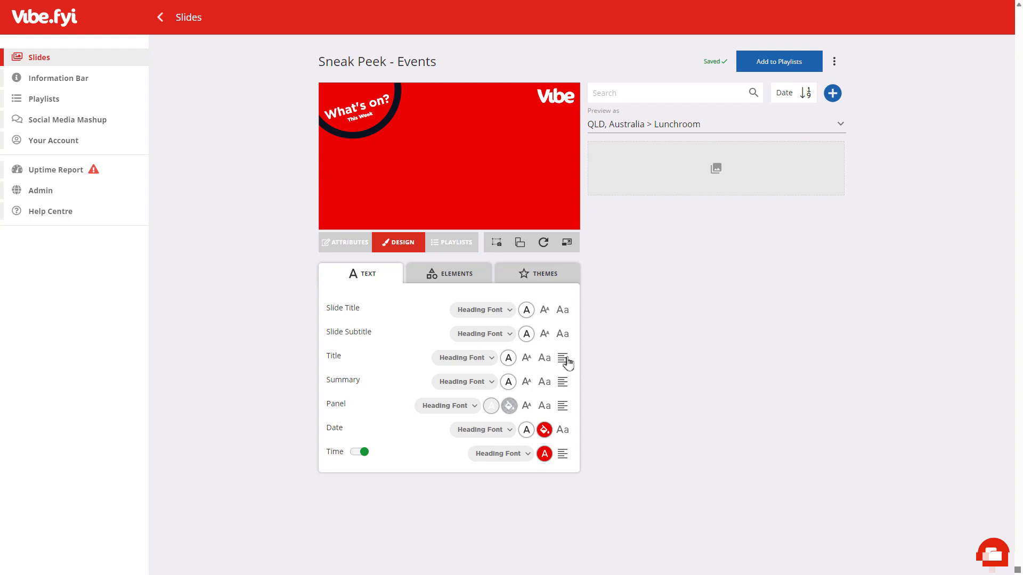
click(563, 359)
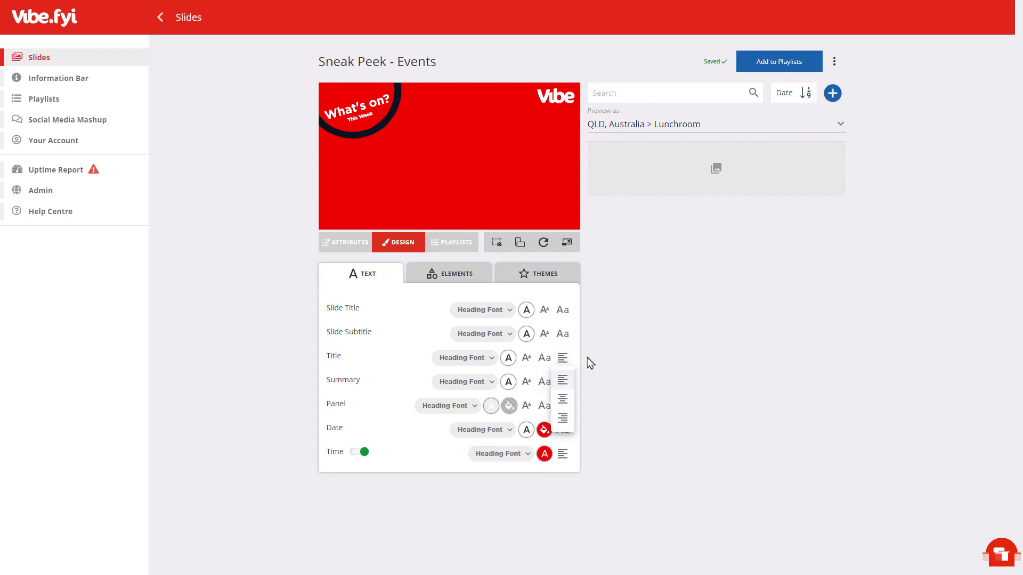
click(602, 363)
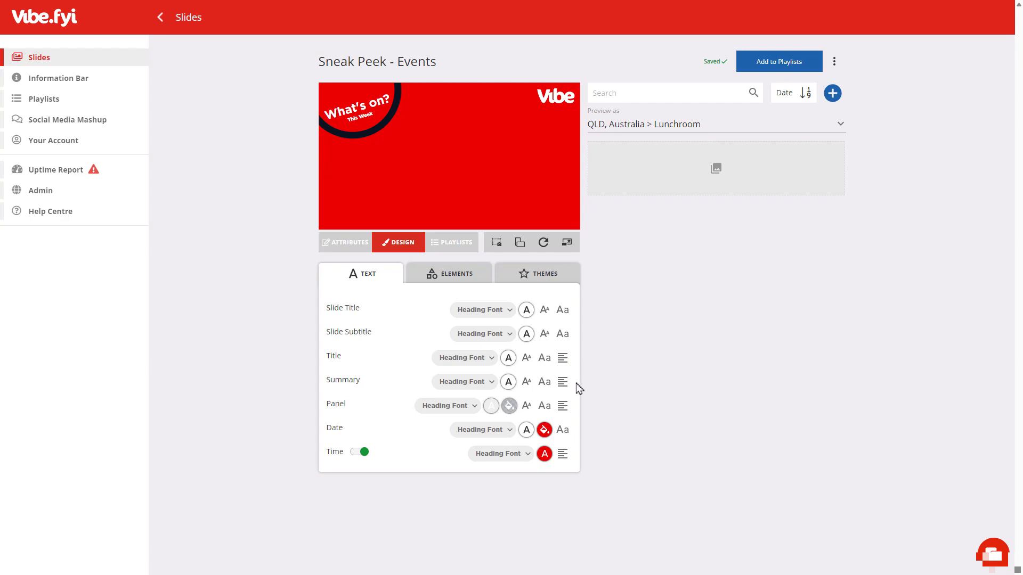
click(510, 407)
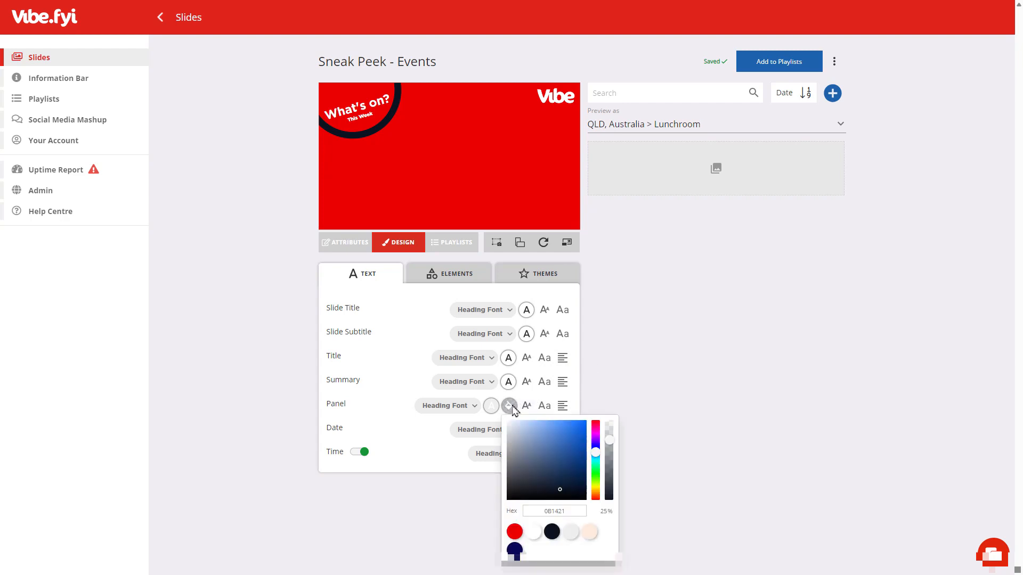
click(611, 411)
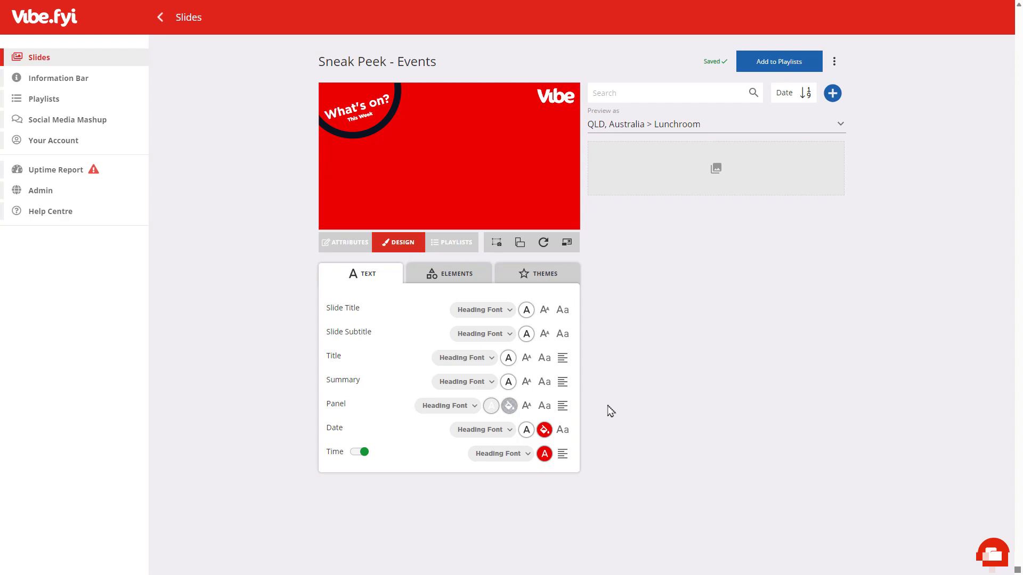
click(143, 62)
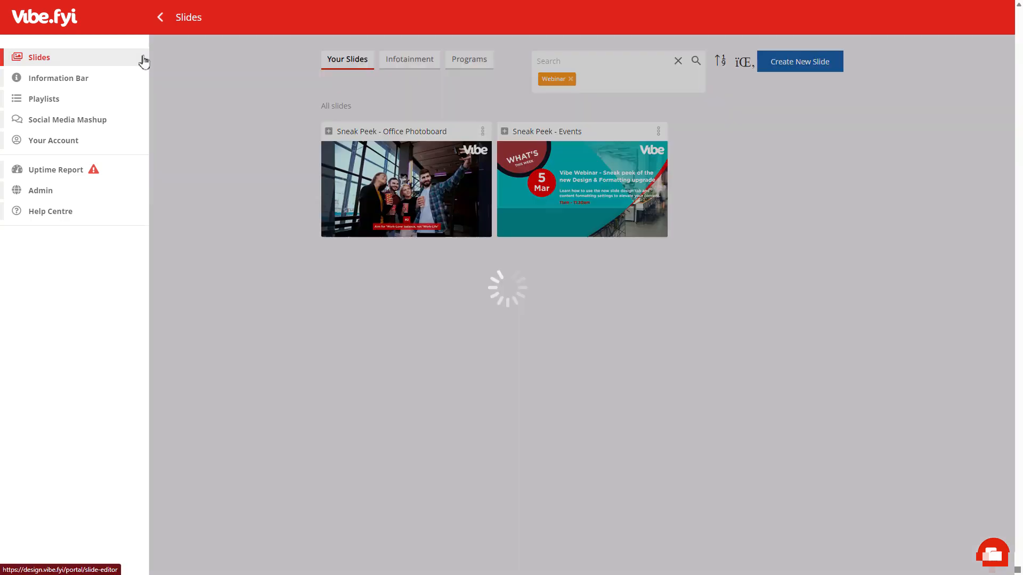